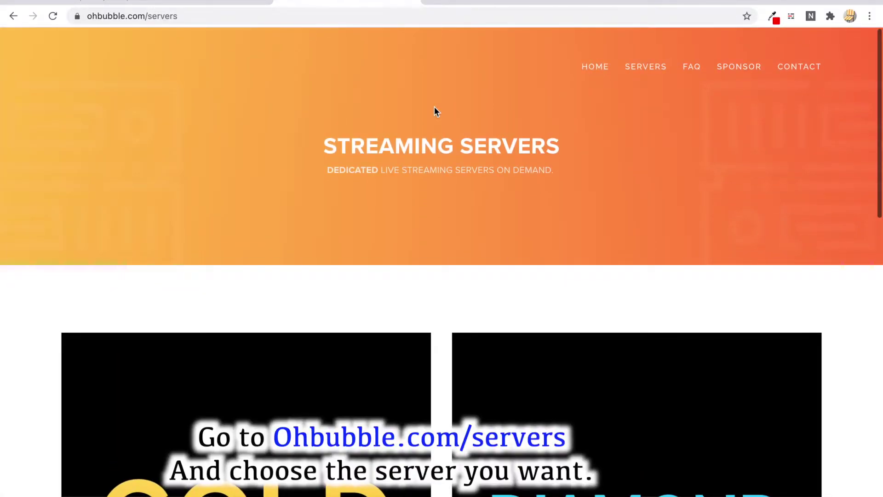
Browse the Ohbubble plans and start purchasing the Gold Plan at $49.99 per month
scroll(434, 112, "down", 7)
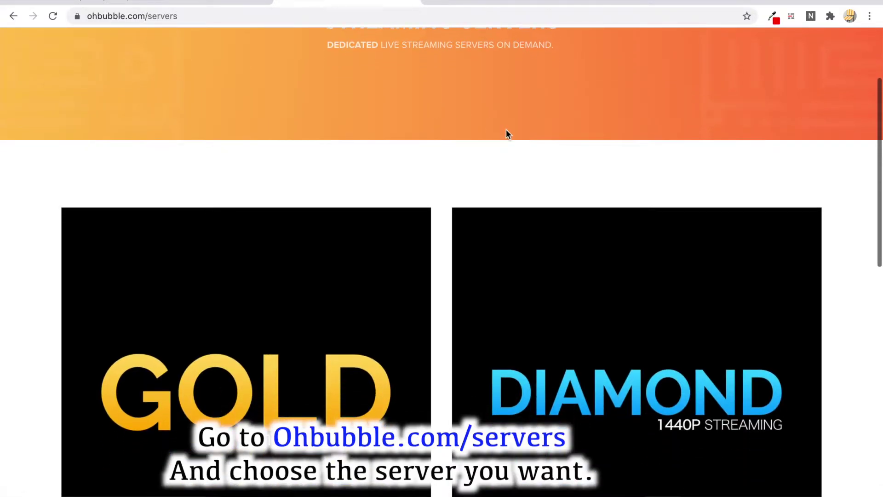
scroll(644, 201, "down", 8)
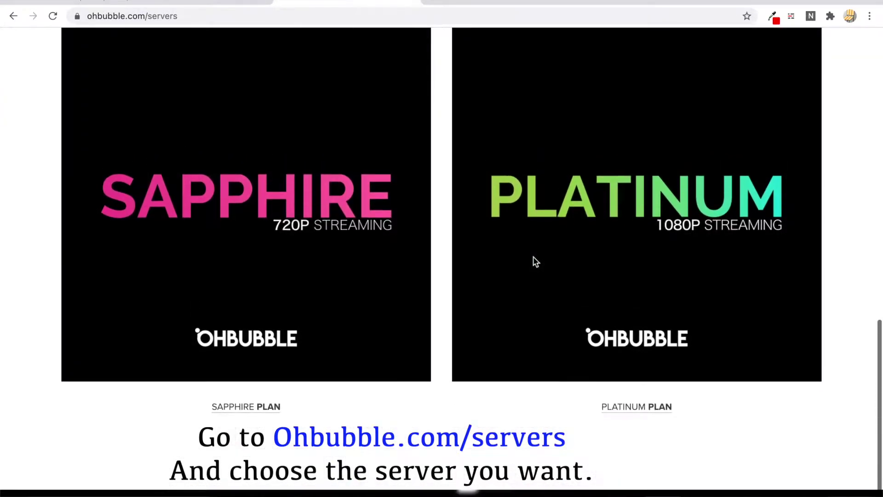
scroll(534, 261, "up", 5)
scroll(534, 259, "down", 6)
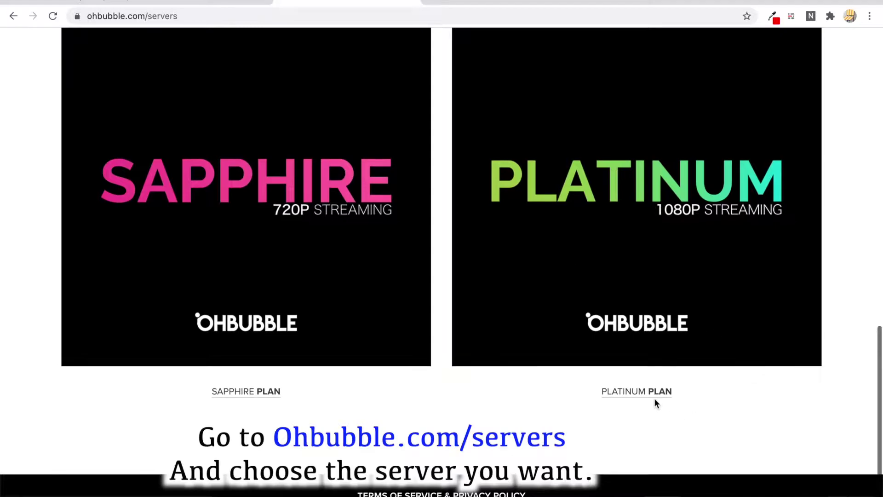
scroll(514, 352, "up", 5)
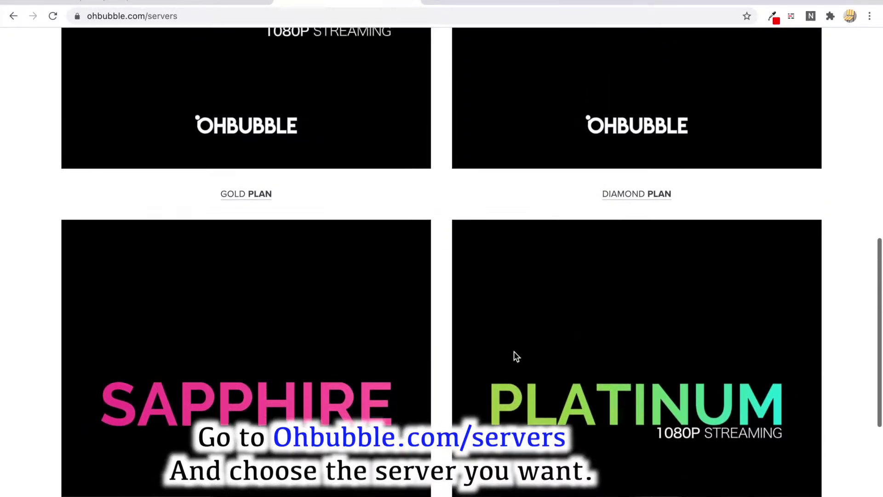
scroll(515, 351, "up", 6)
scroll(345, 213, "down", 10)
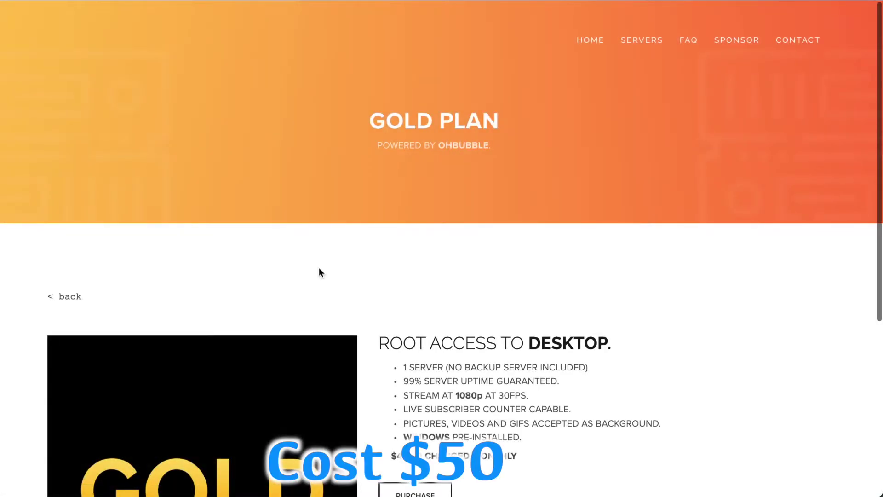
scroll(320, 268, "down", 5)
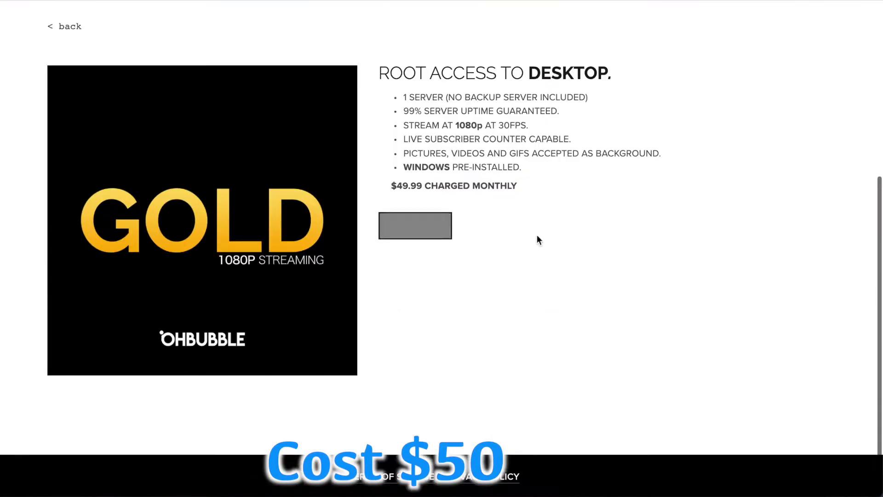
left_click(430, 239)
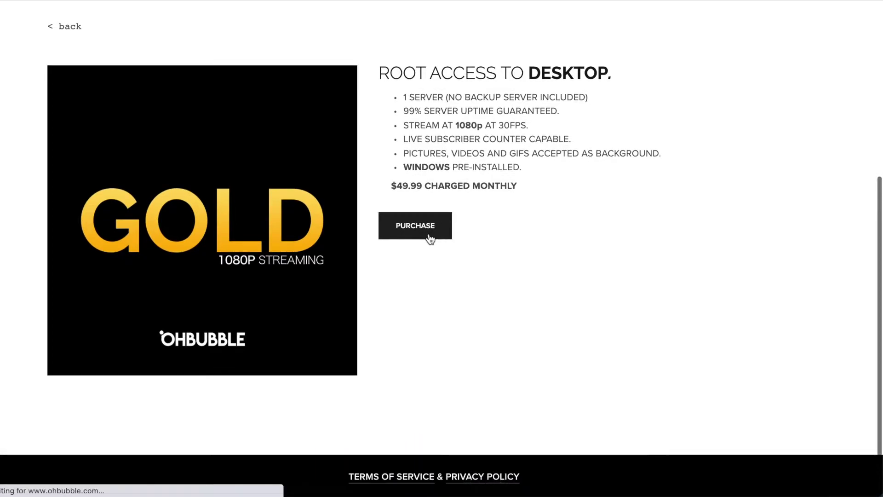
Read through the Terms of Service and agree to them to reach PayPal checkout
scroll(151, 203, "down", 20)
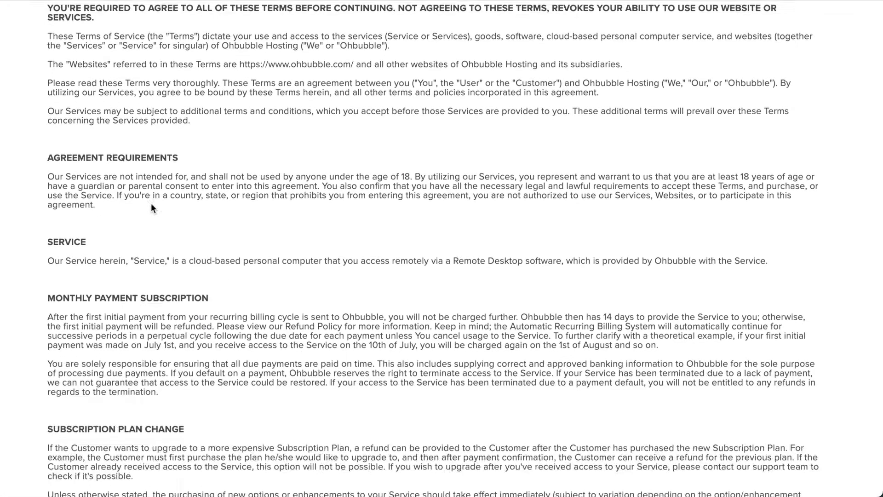
scroll(151, 203, "down", 10)
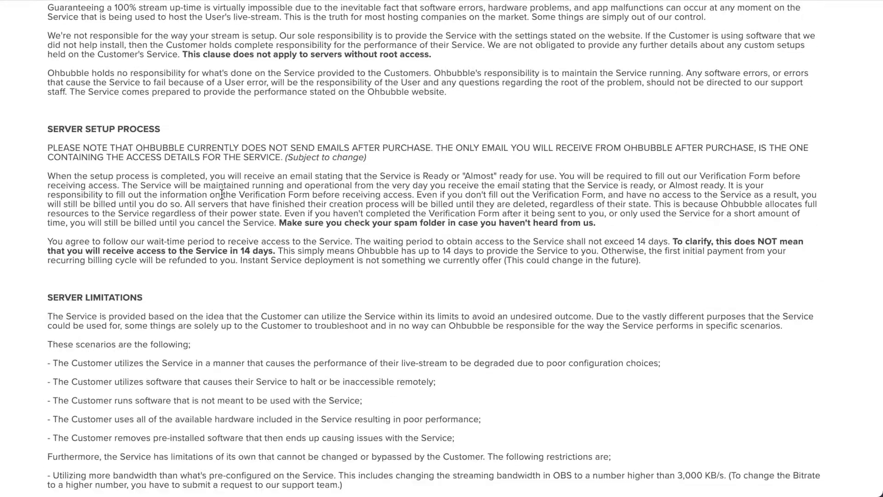
scroll(222, 194, "down", 12)
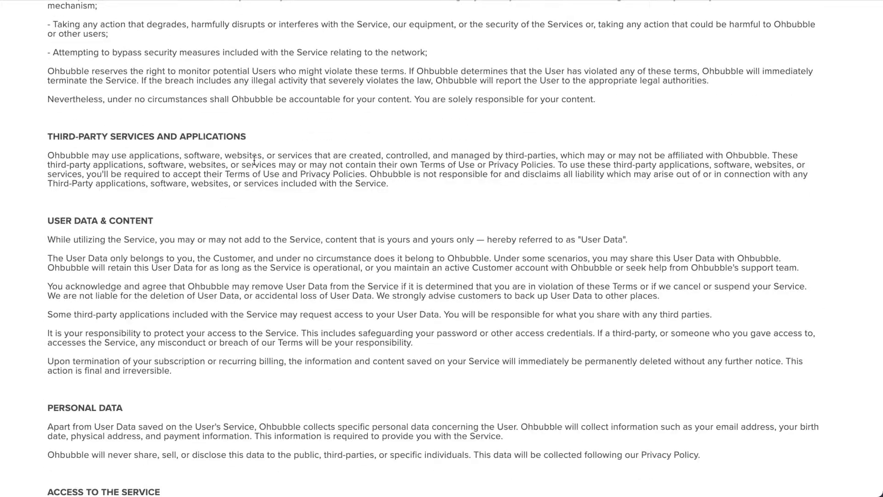
scroll(255, 159, "down", 20)
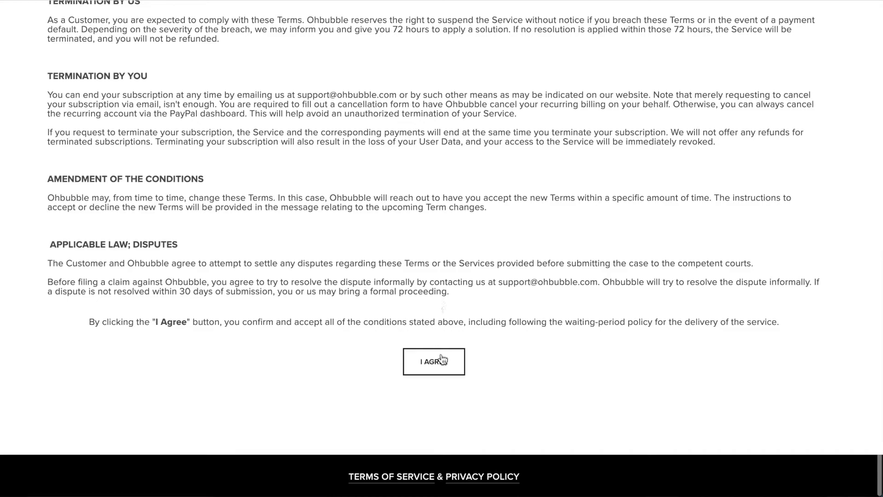
left_click(446, 371)
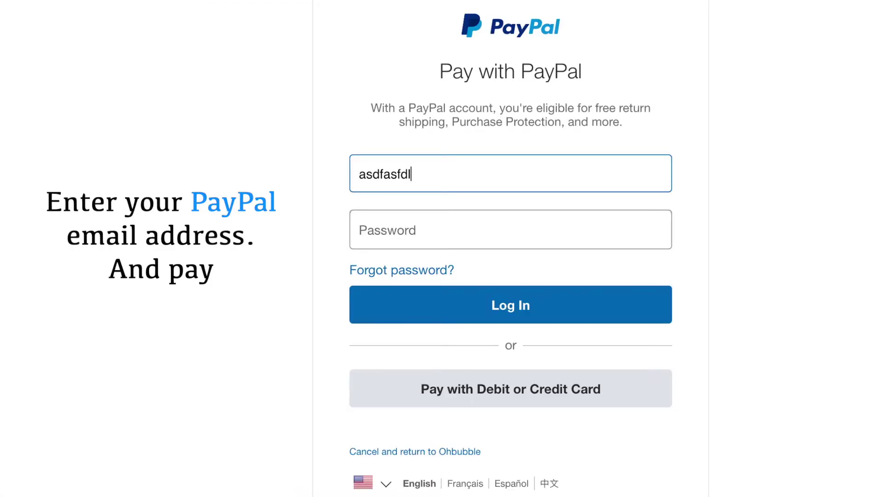
Enter the PayPal account e-mail on the login form and reselect the e-mail field's text
type("lllll")
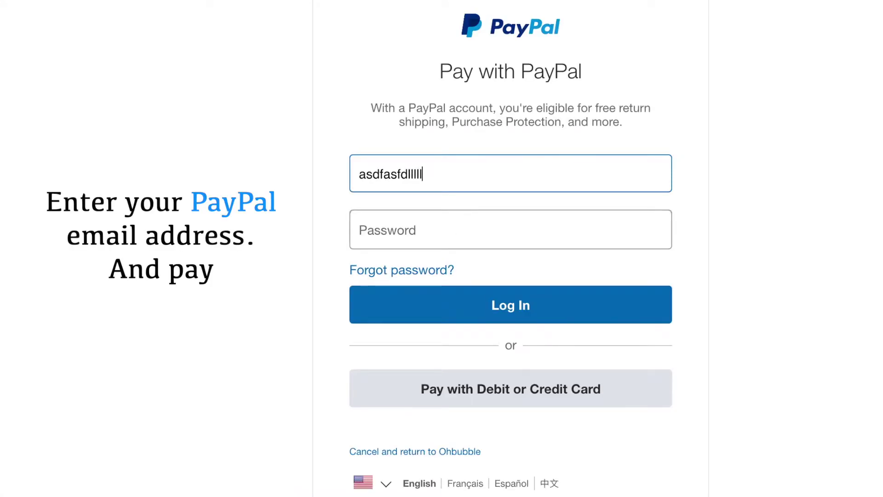
left_click(475, 220)
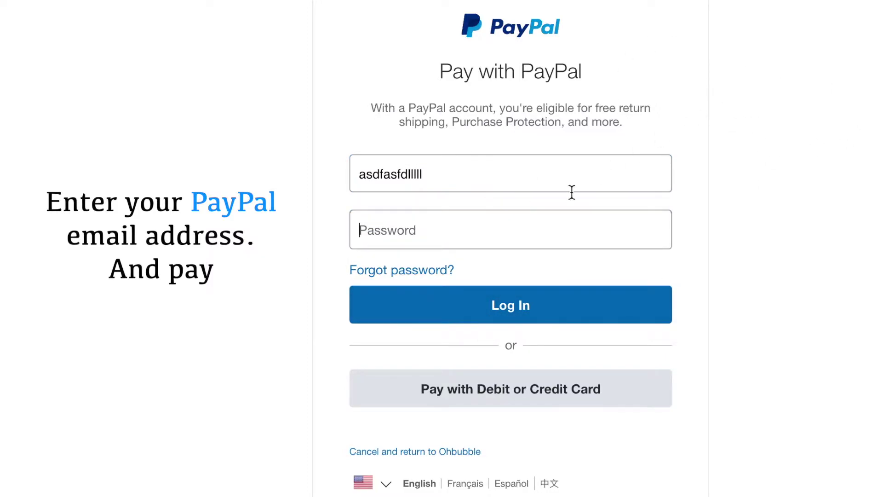
left_click(496, 178)
double_click(495, 178)
left_click(769, 150)
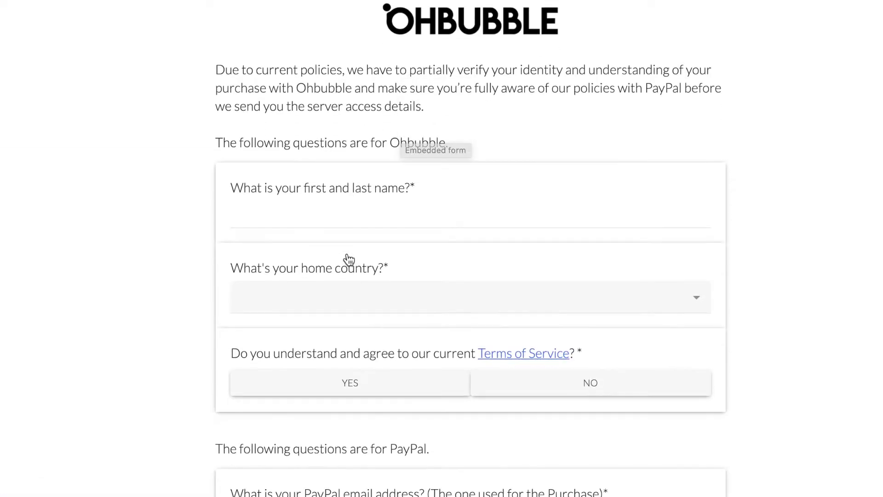
Begin the buyer's first and last name answer and check the home country list
left_click(296, 170)
scroll(296, 169, "down", 2)
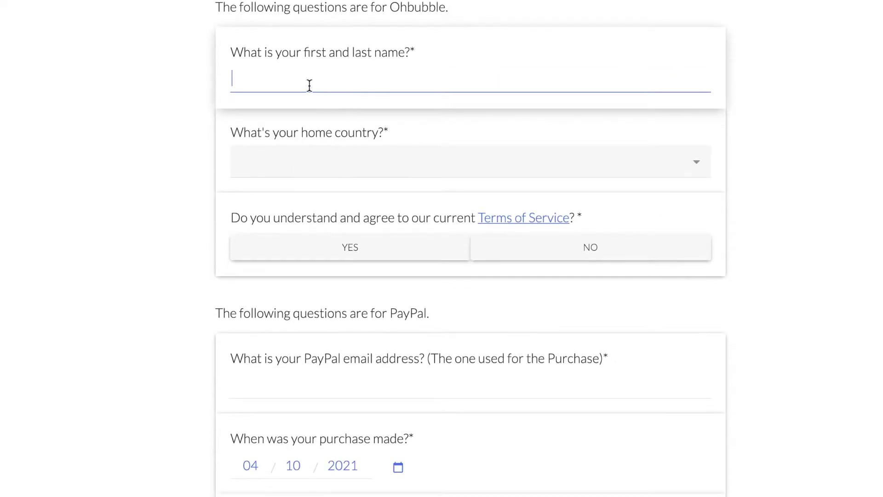
Move down the verification form to the PayPal e-mail question and start answering it
scroll(385, 81, "down", 3)
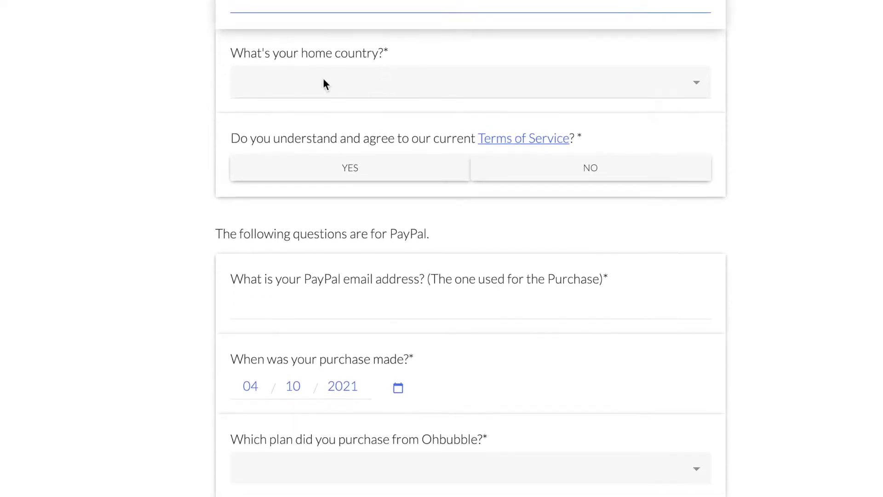
left_click(281, 81)
left_click(143, 86)
scroll(143, 85, "down", 3)
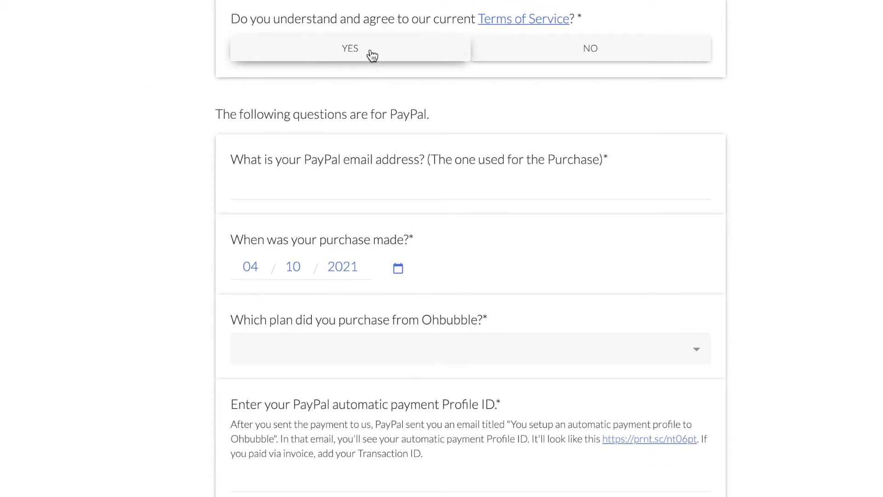
scroll(395, 54, "down", 1)
scroll(397, 54, "down", 2)
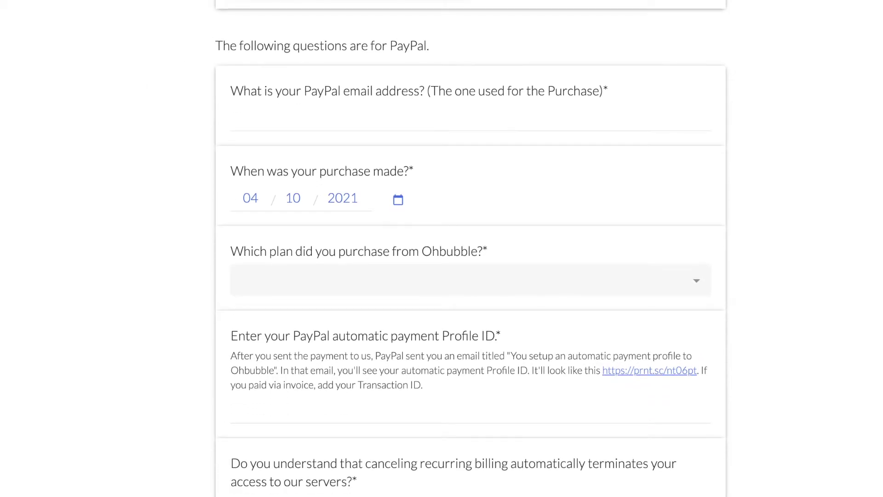
scroll(290, 107, "down", 2)
left_click(251, 85)
scroll(246, 109, "down", 2)
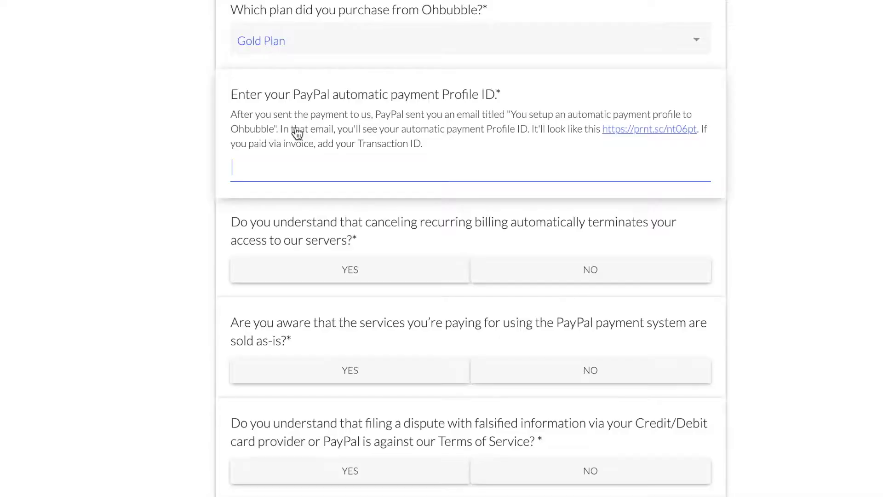
scroll(296, 134, "up", 1)
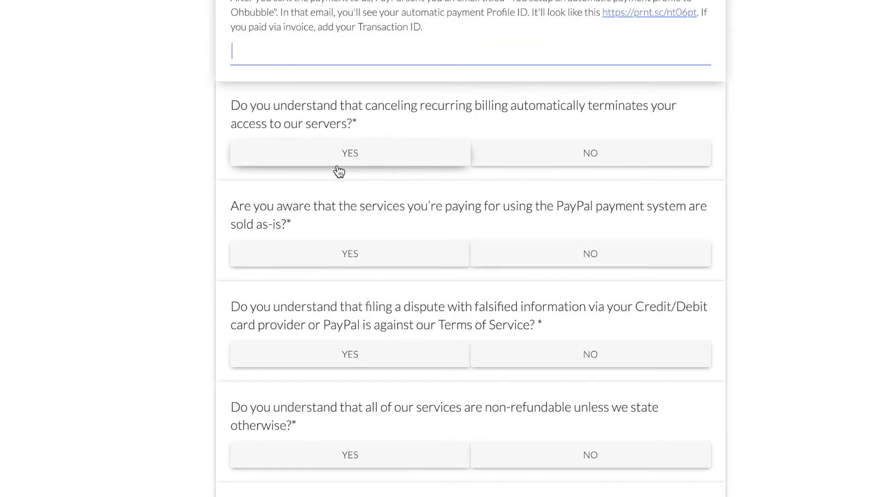
scroll(339, 172, "down", 5)
scroll(339, 189, "down", 6)
scroll(431, 169, "up", 1)
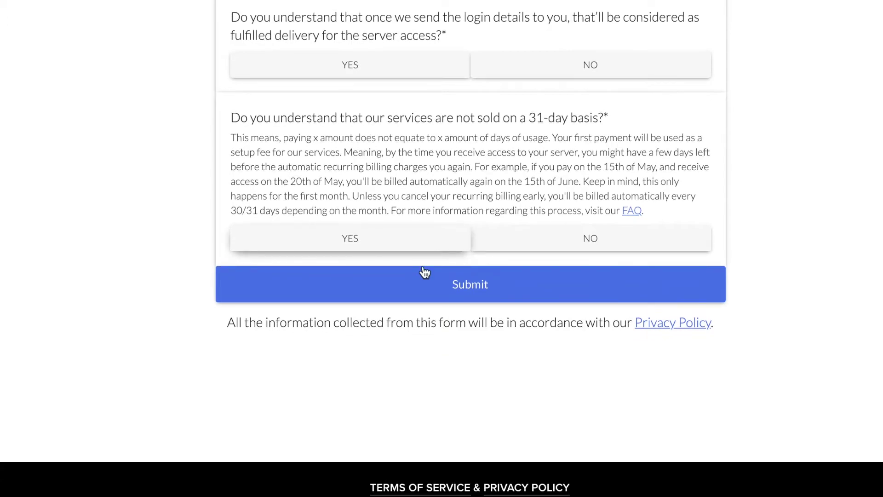
scroll(397, 113, "up", 1)
scroll(397, 113, "up", 3)
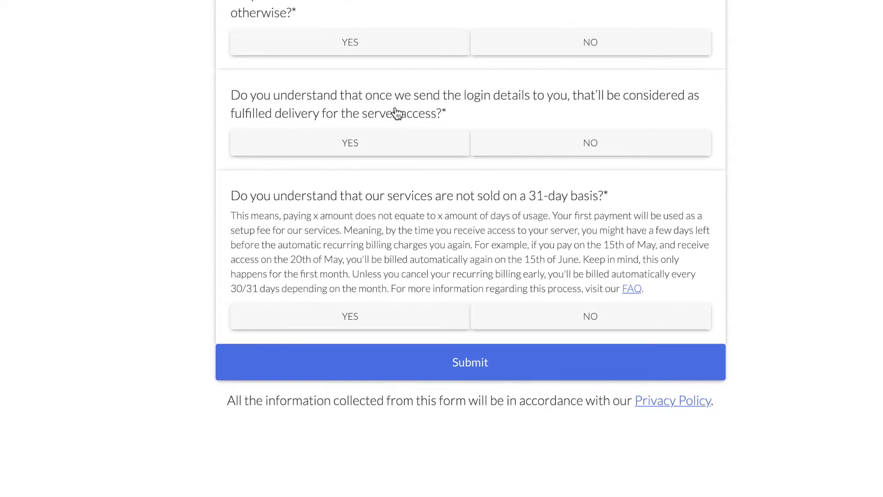
scroll(405, 164, "up", 2)
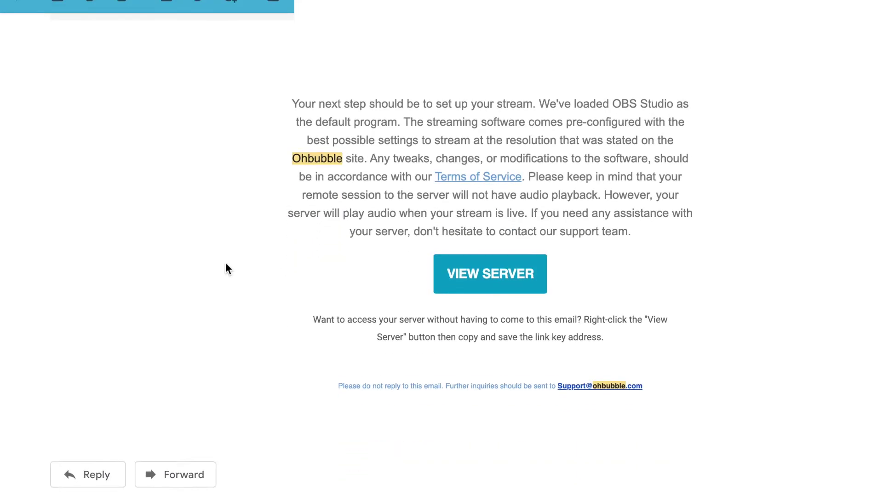
scroll(226, 269, "up", 3)
scroll(225, 269, "down", 1)
scroll(226, 268, "up", 1)
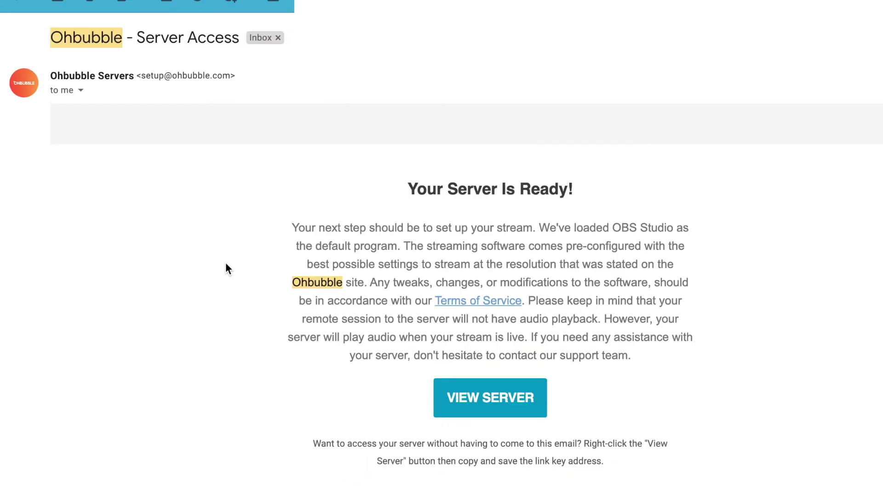
scroll(252, 337, "down", 1)
scroll(252, 337, "up", 1)
scroll(252, 338, "down", 1)
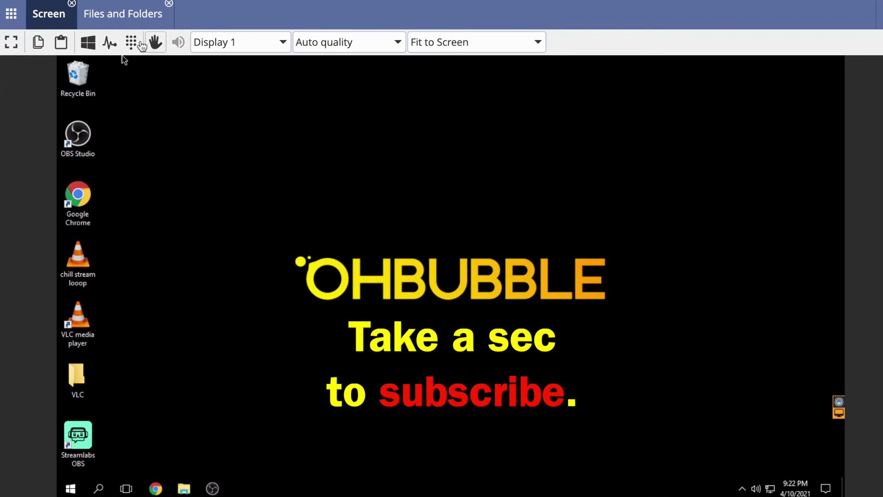
Switch the viewer to Files and Folders to list the server's Desktop contents
left_click(115, 17)
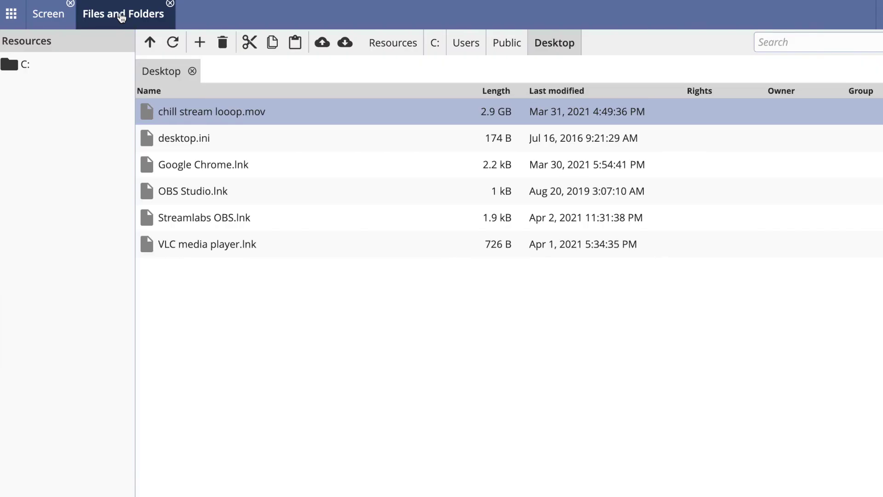